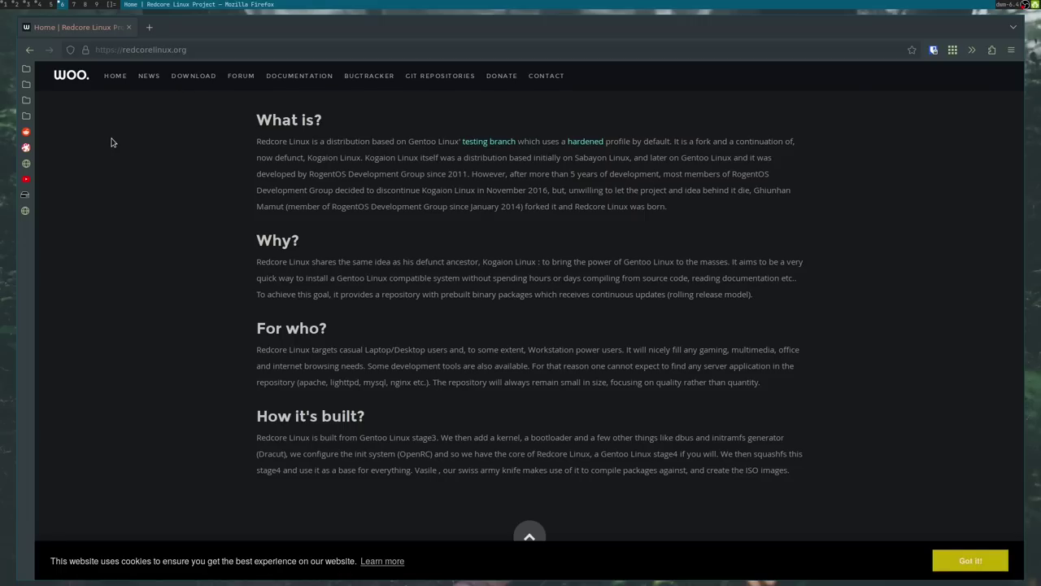
- Close Firefox, open Alacritty with the neofetch readout, and highlight 'rolling' on the Distro line
{"action": "key", "text": "super+shift+c"}
{"action": "key", "text": "super+Return"}
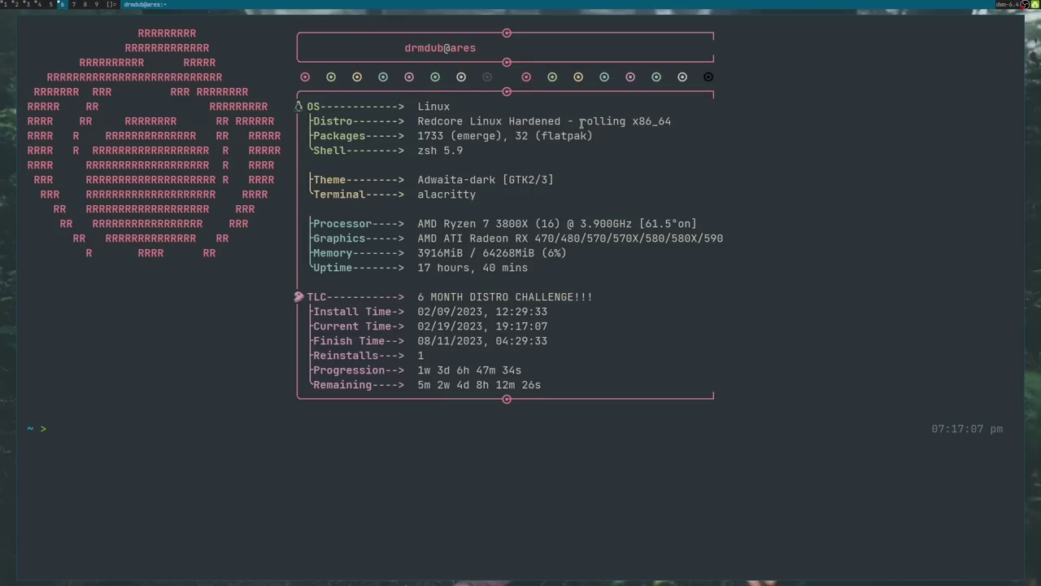
{"action": "left_click_drag", "start_coordinate": [581, 124], "coordinate": [626, 122]}
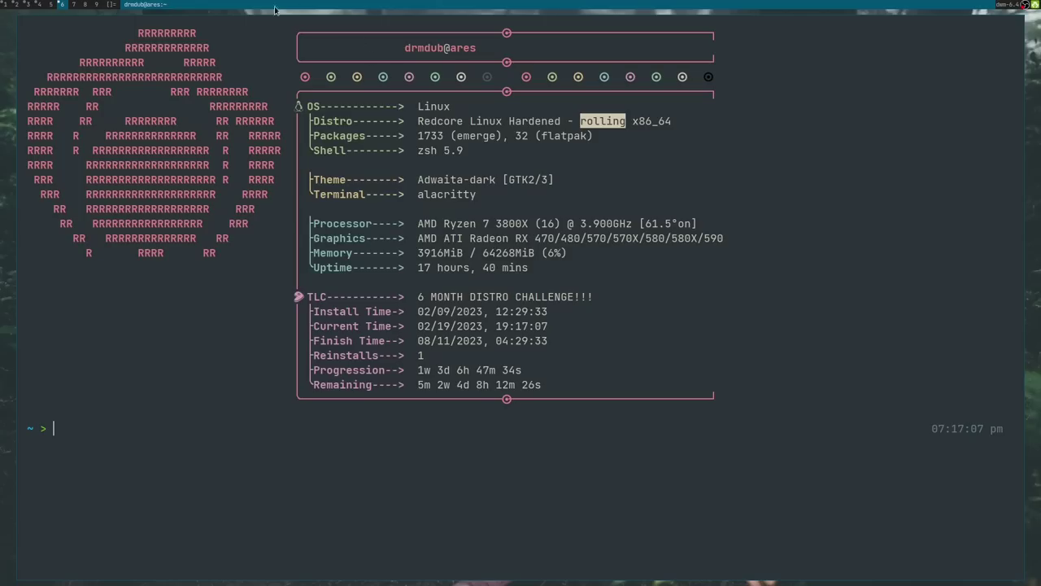
- Clear the 'rolling' highlight and select the Reinstalls value 1 in the challenge tracker
{"action": "left_click", "coordinate": [423, 351]}
{"action": "double_click", "coordinate": [421, 355]}
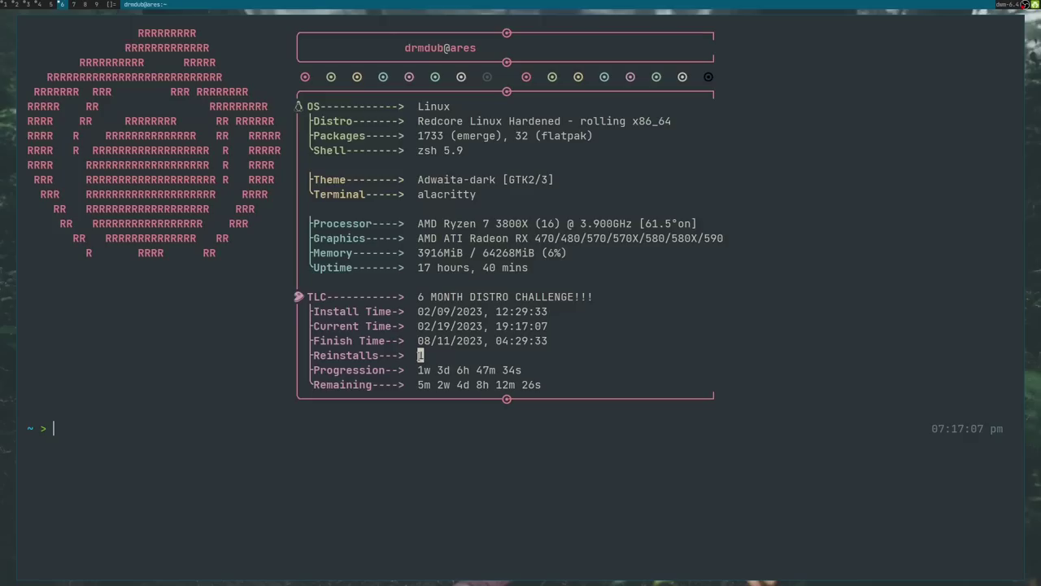
- Enter the command 'sisyphus upgrade --ebuild' at the Alacritty prompt
{"action": "type", "text": "sisyphus upgrade --ebuild"}
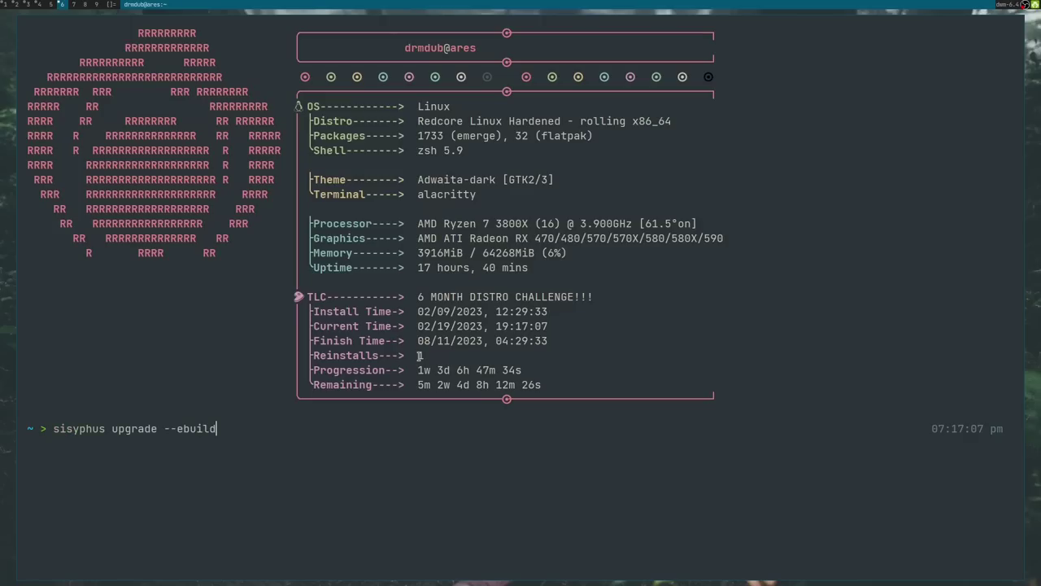